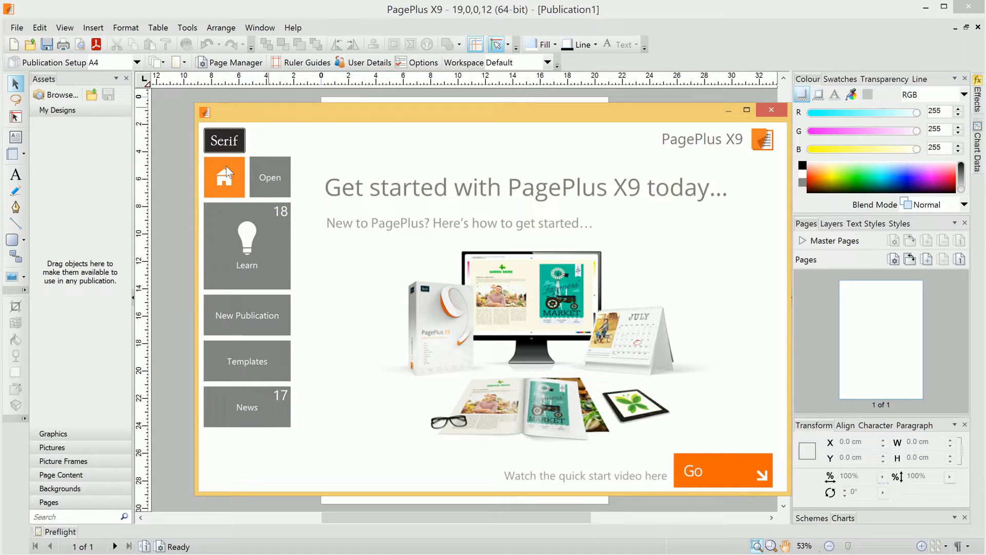
Step: Move from the Open and New Publication pages to the Templates gallery on the startup screen
left_click(260, 168)
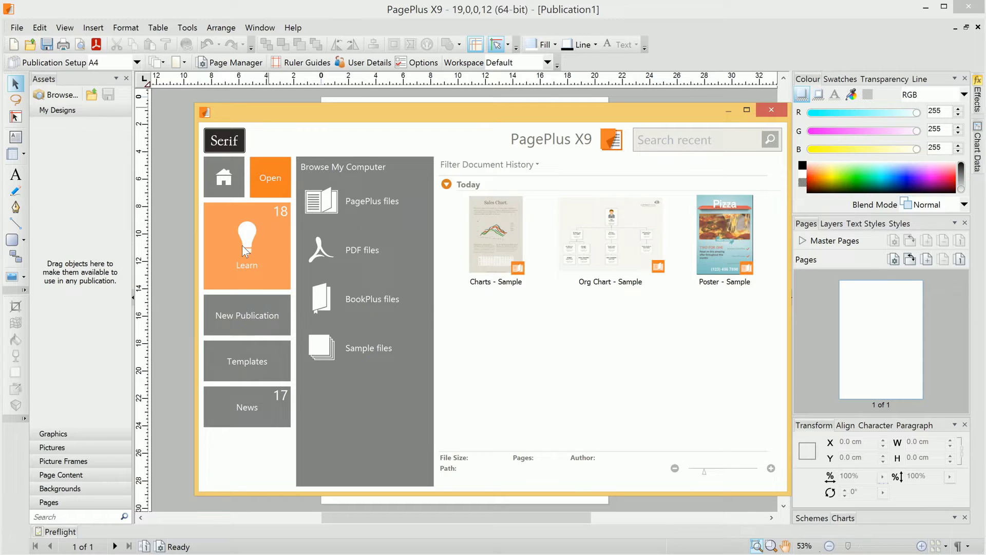
left_click(247, 325)
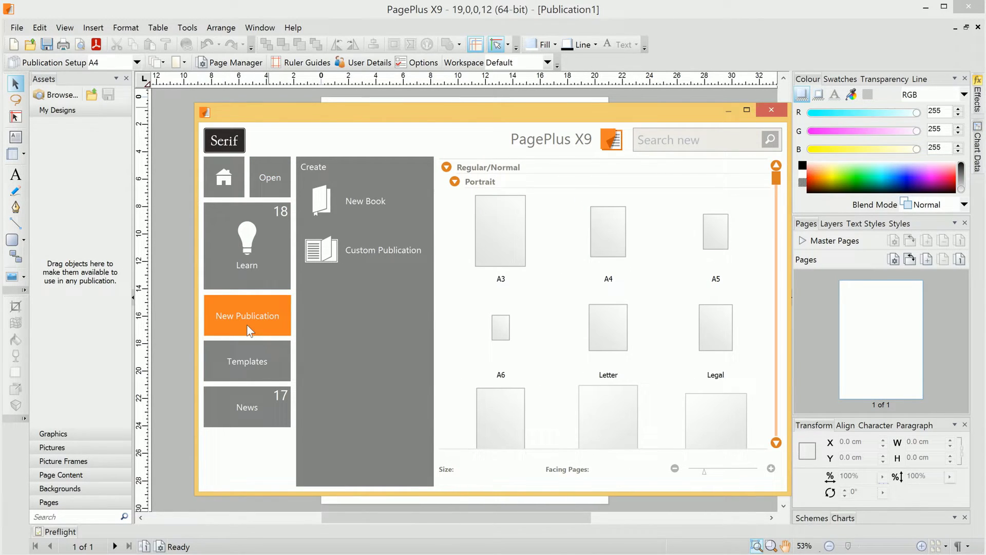
left_click(252, 360)
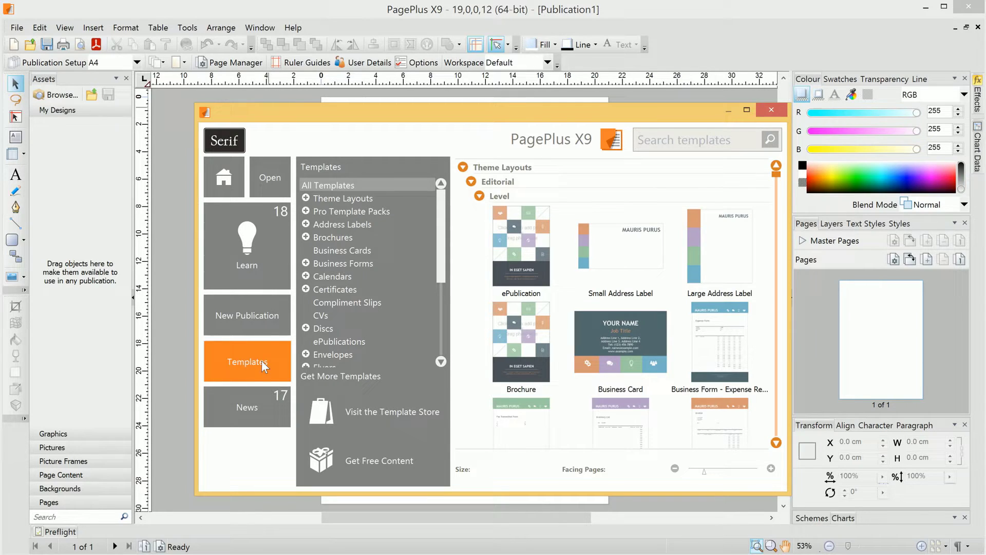
Step: Create the publication from the Level ePublication template, keeping all eight pages
left_click(524, 241)
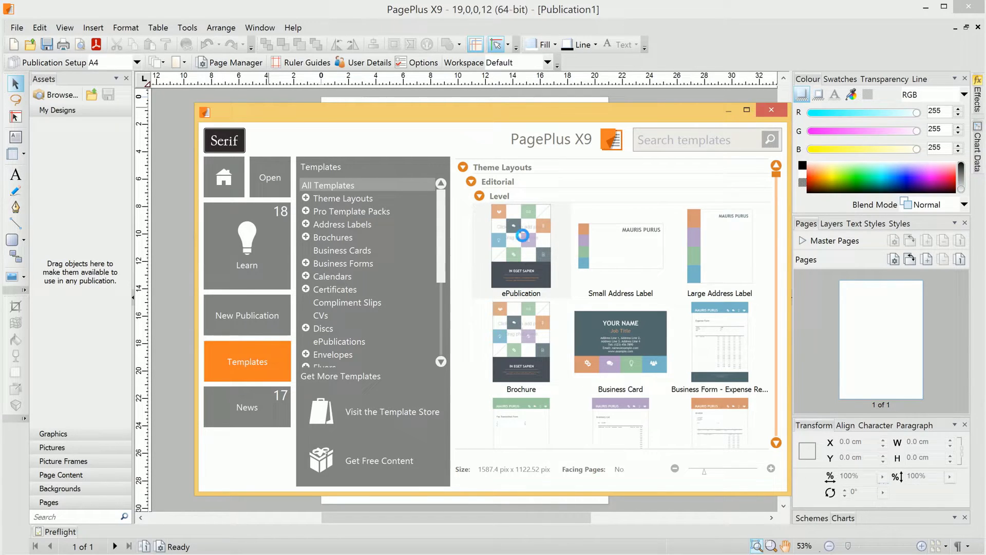
double_click(524, 239)
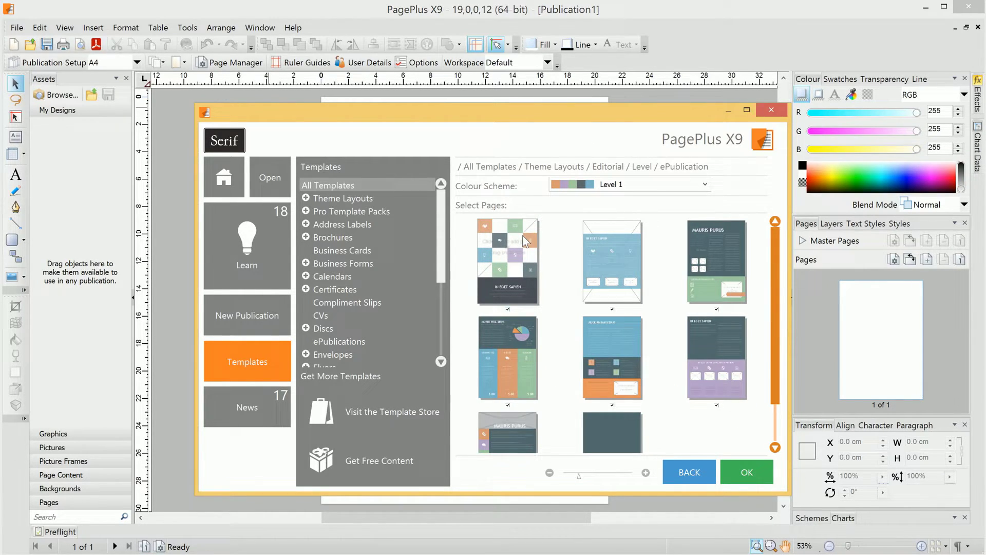
left_click(740, 474)
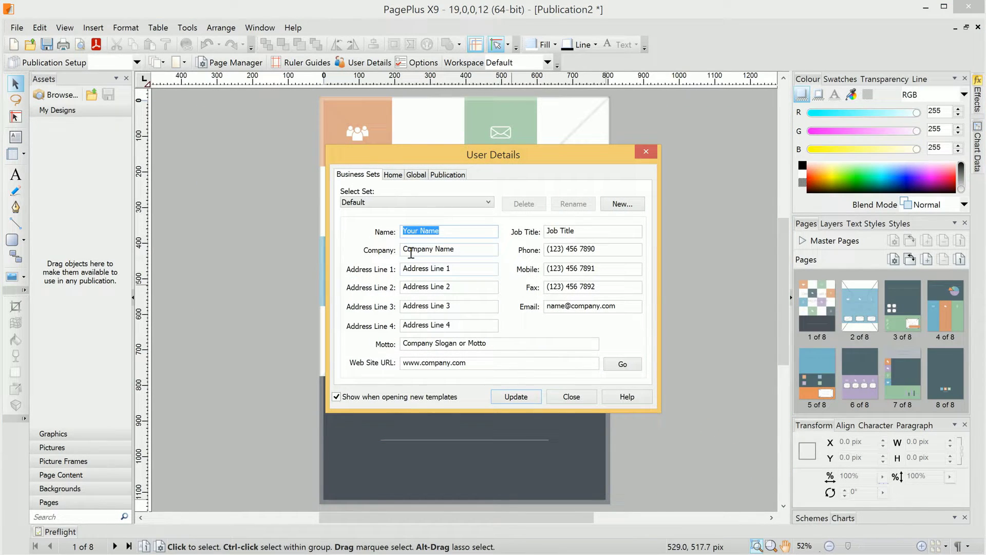
Step: Close the User Details dialog and select the QuickShape tool
left_click(575, 398)
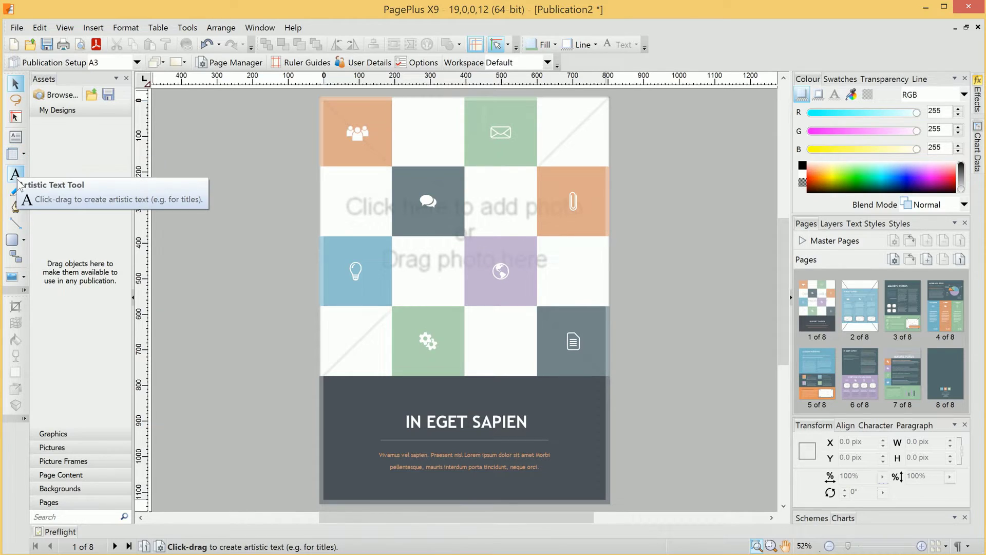
left_click(12, 240)
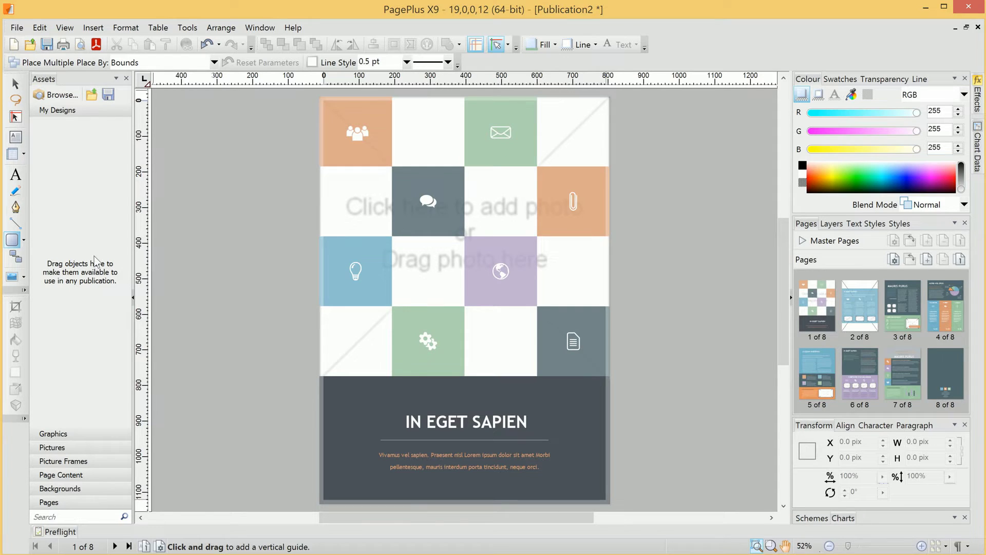
Step: Add three Aperture items from the Asset Browser's Page Content category to Assets, then close the browser
left_click(57, 96)
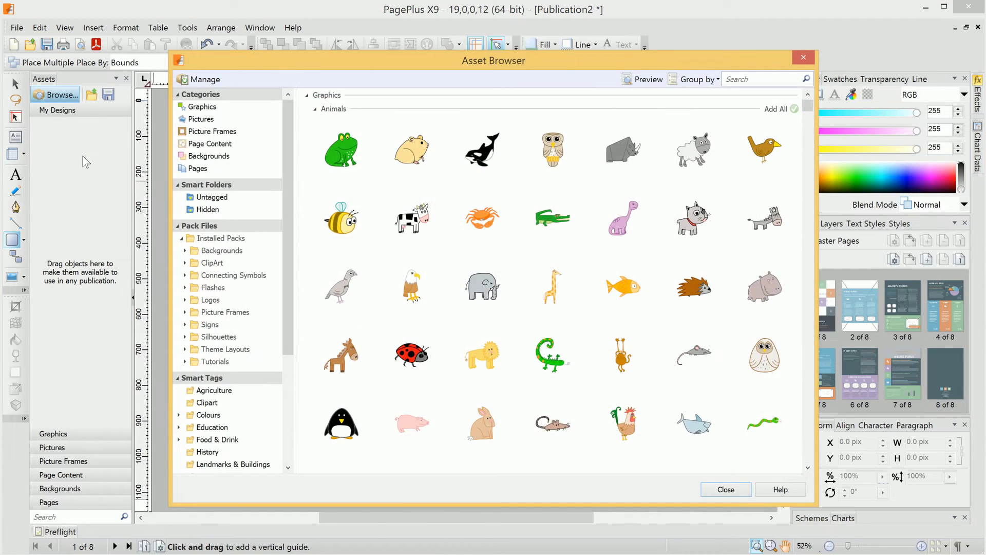
left_click(210, 132)
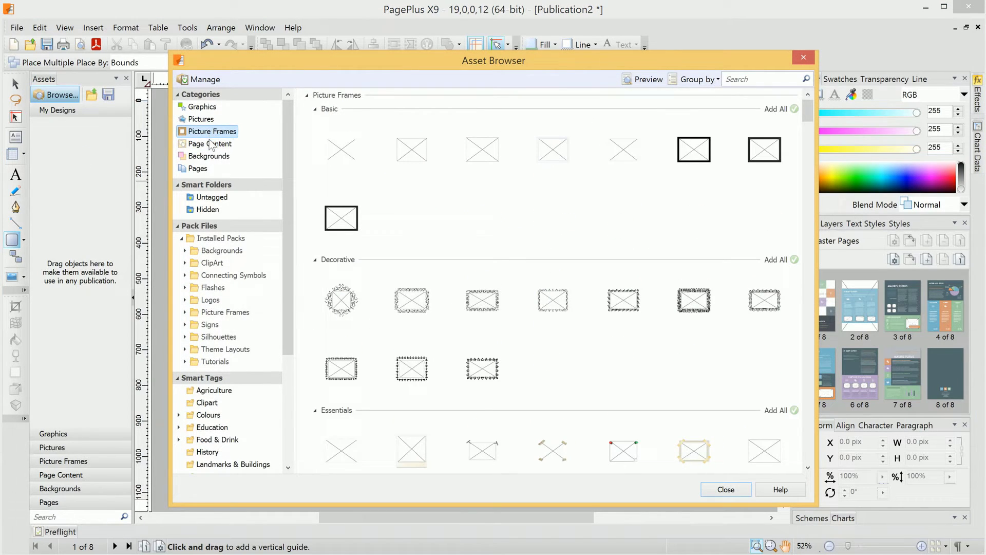
left_click(209, 145)
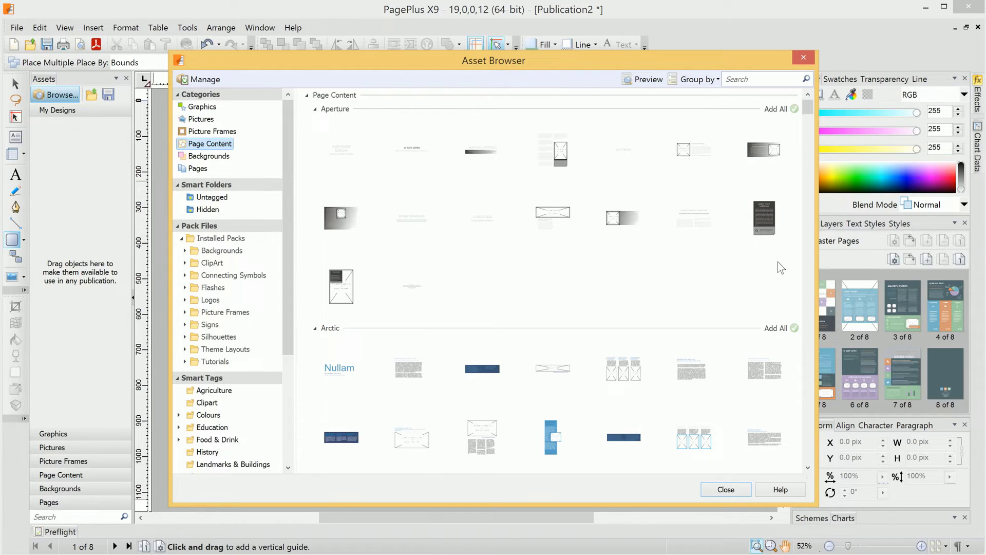
left_click(762, 153)
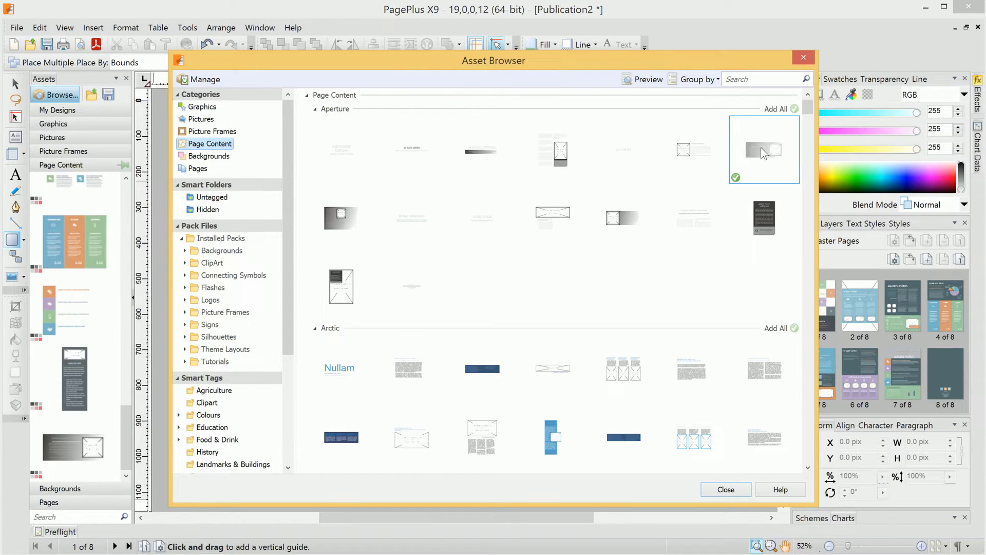
left_click(621, 217)
left_click(556, 215)
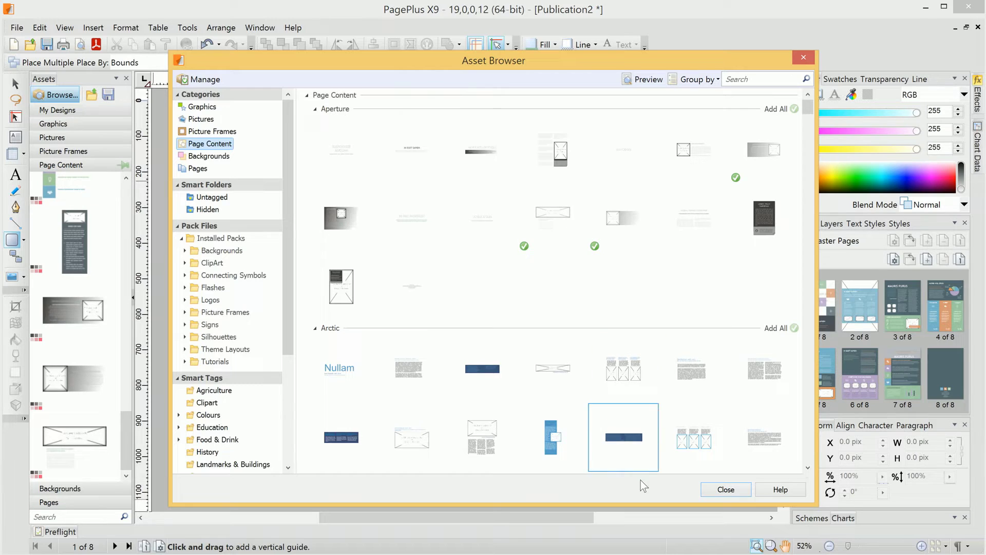
left_click(717, 492)
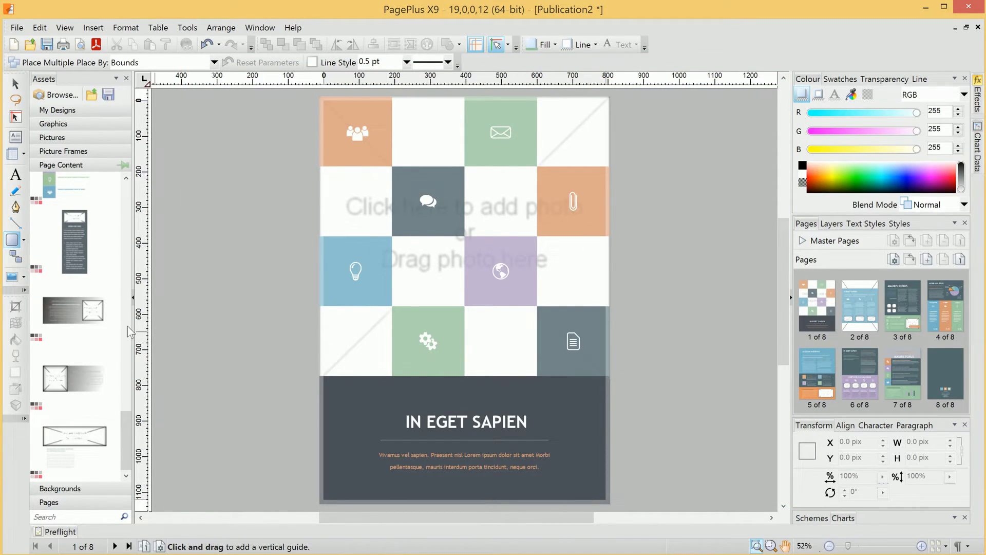
left_click_drag(78, 314, 52, 362)
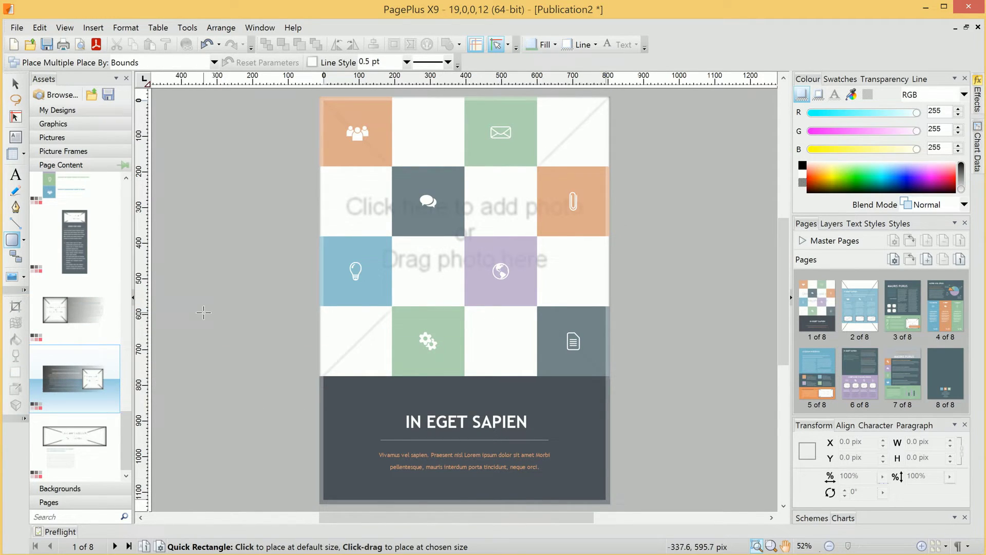
left_click(133, 300)
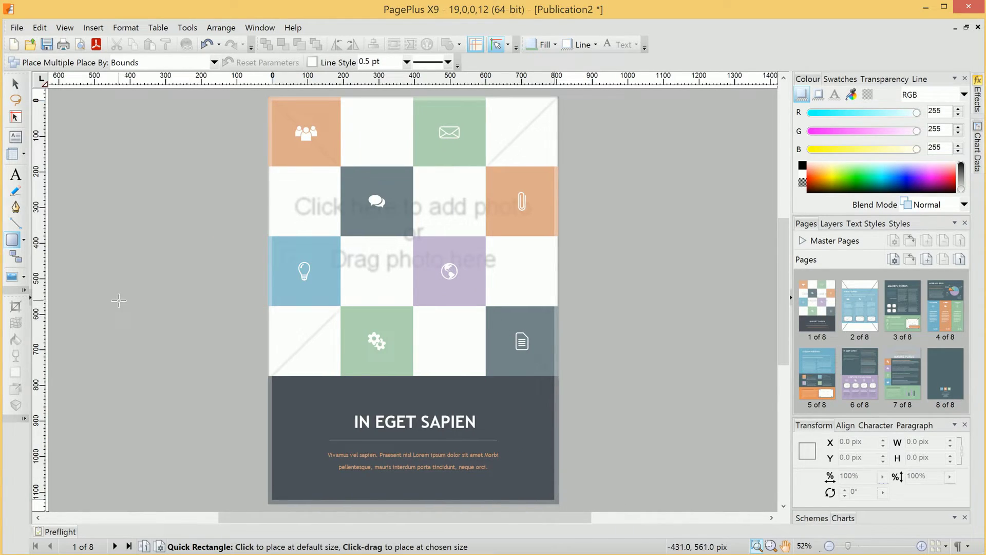
left_click(31, 302)
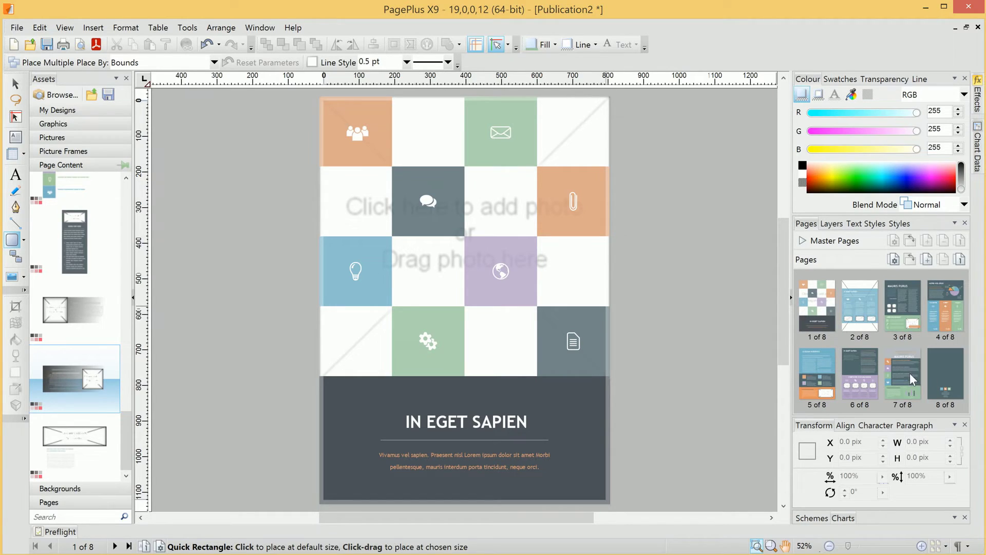
Step: Look at the Layers and Text Styles tabs, then show the Styles tab's Default presets
left_click(832, 226)
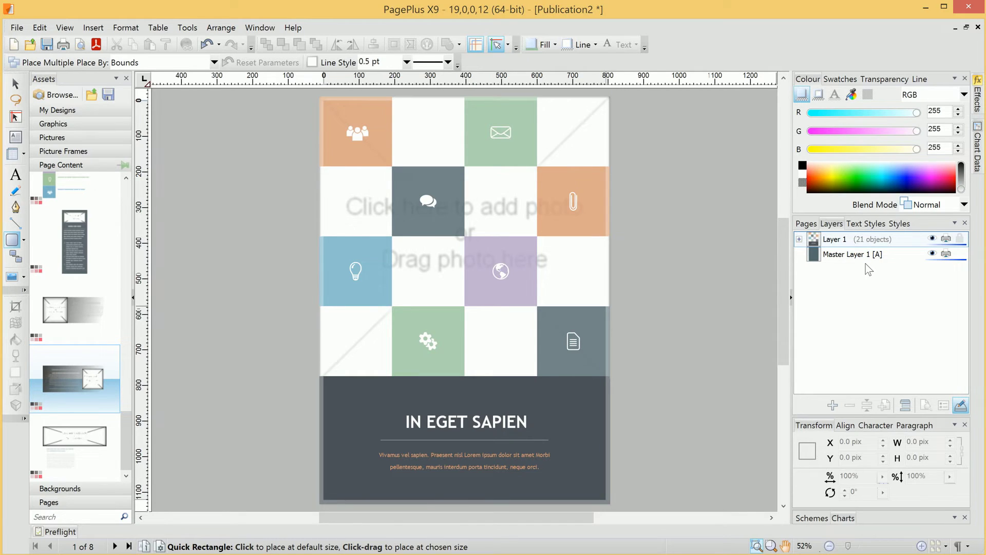
left_click(866, 224)
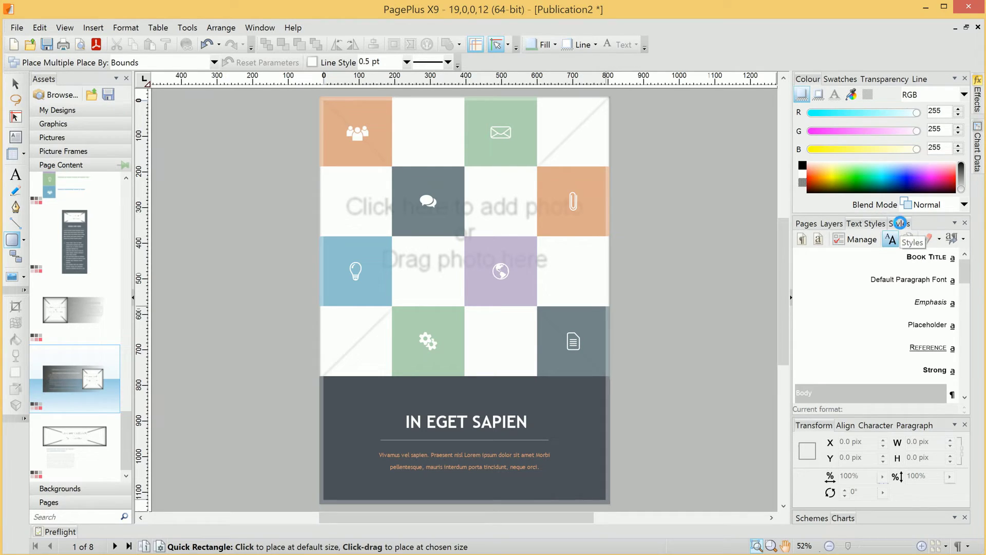
left_click(899, 222)
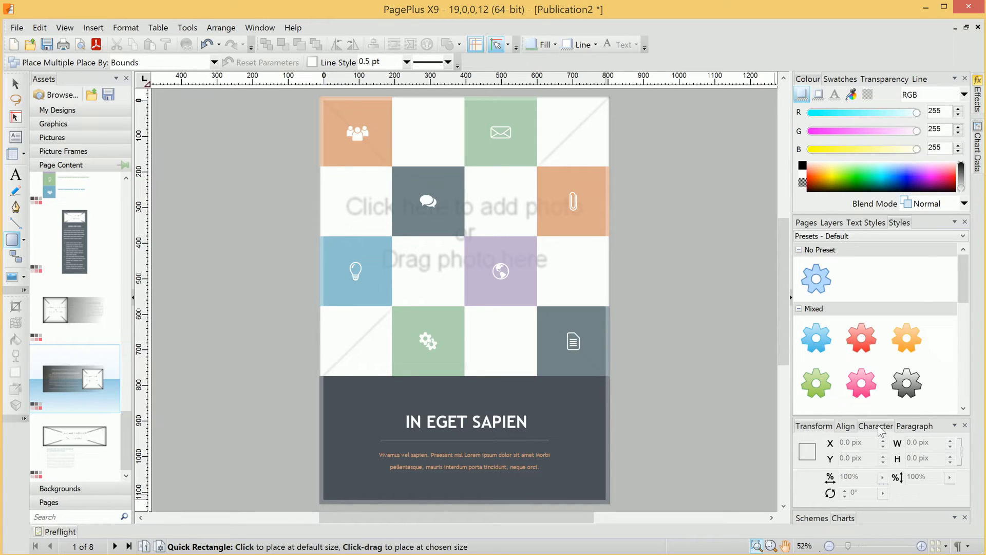
Step: Float the Pages tab as its own panel and shrink it to a small window
left_click(808, 224)
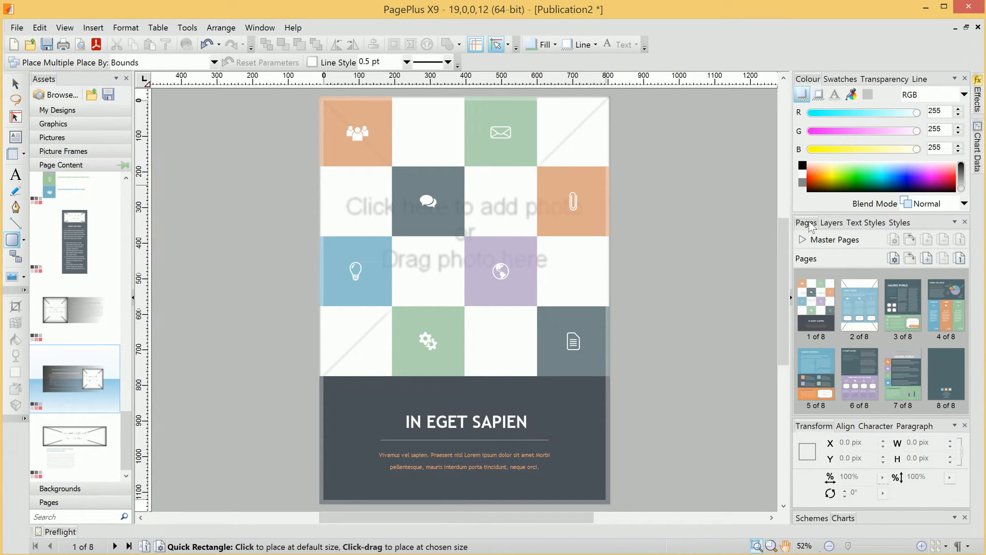
left_click_drag(809, 226, 635, 168)
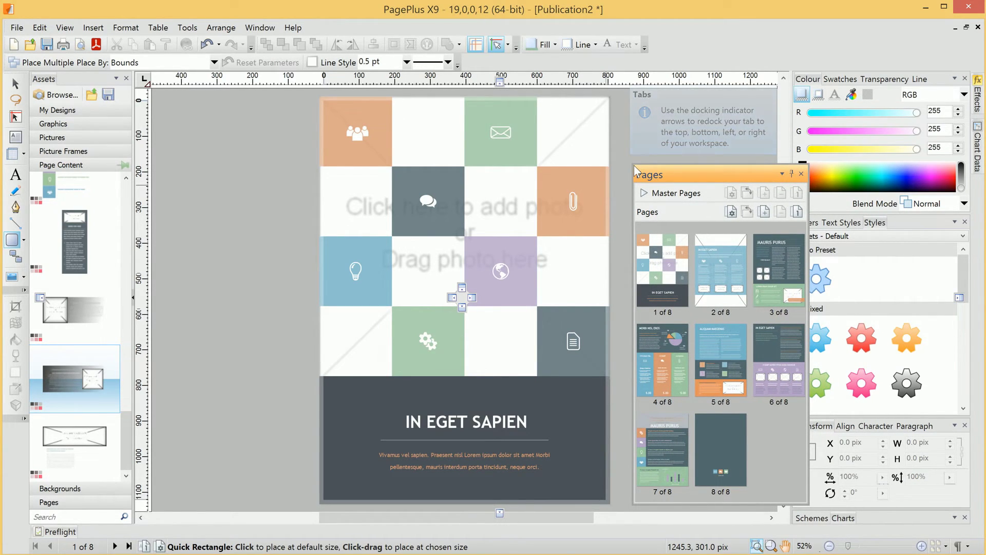
left_click_drag(634, 166, 265, 128)
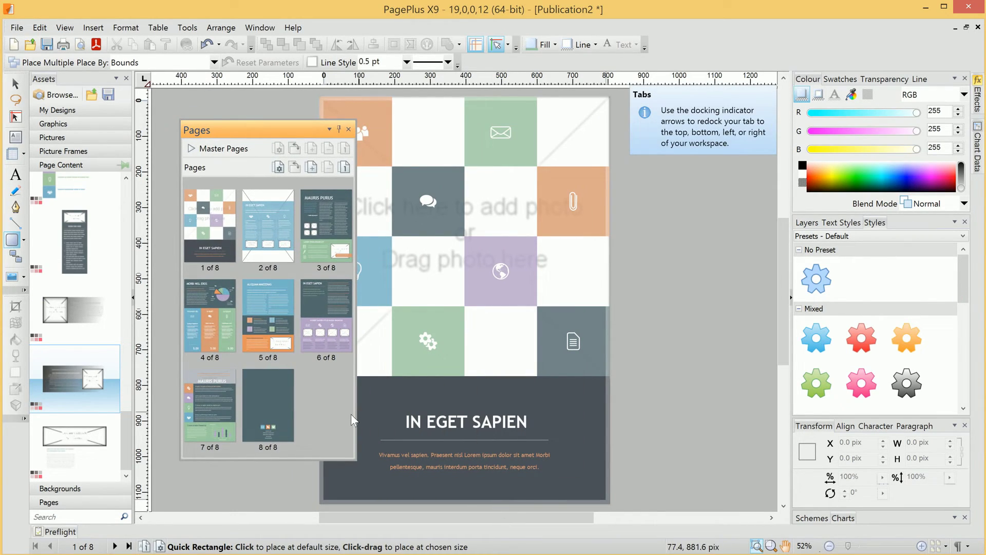
left_click_drag(351, 461, 357, 361)
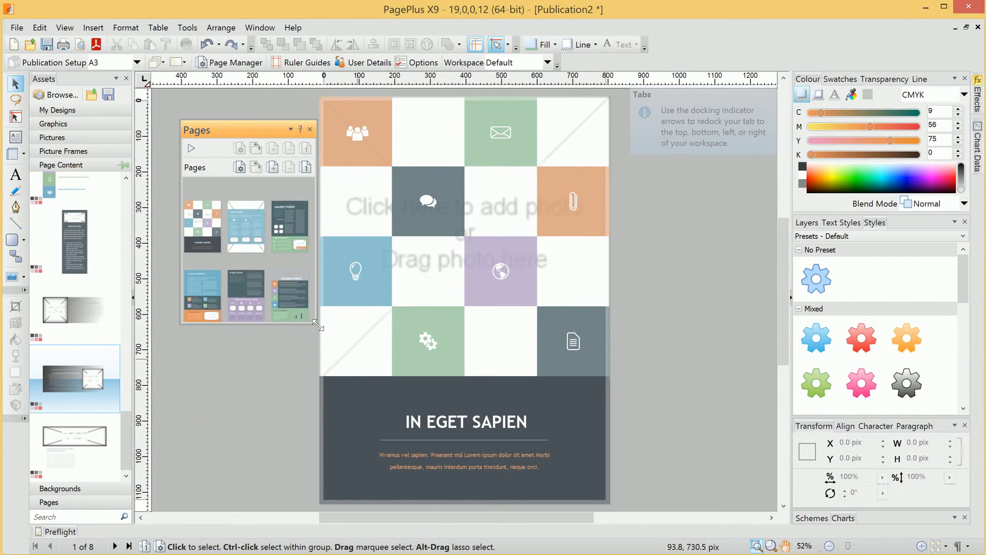
left_click_drag(317, 325, 299, 302)
left_click_drag(208, 130, 198, 230)
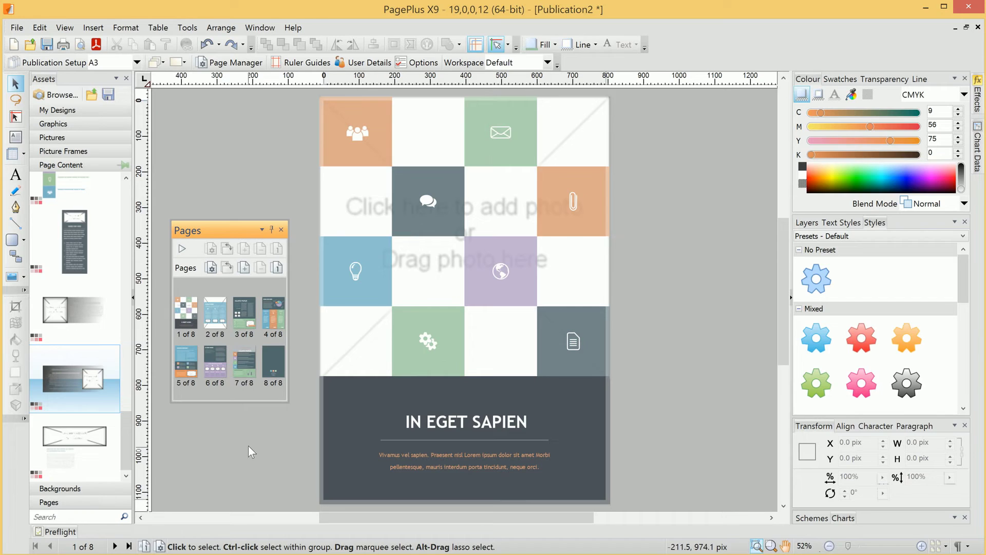
Step: Dock Pages with Assets, then float Styles and Text Styles as separate, smaller windows
left_click_drag(229, 231, 81, 295)
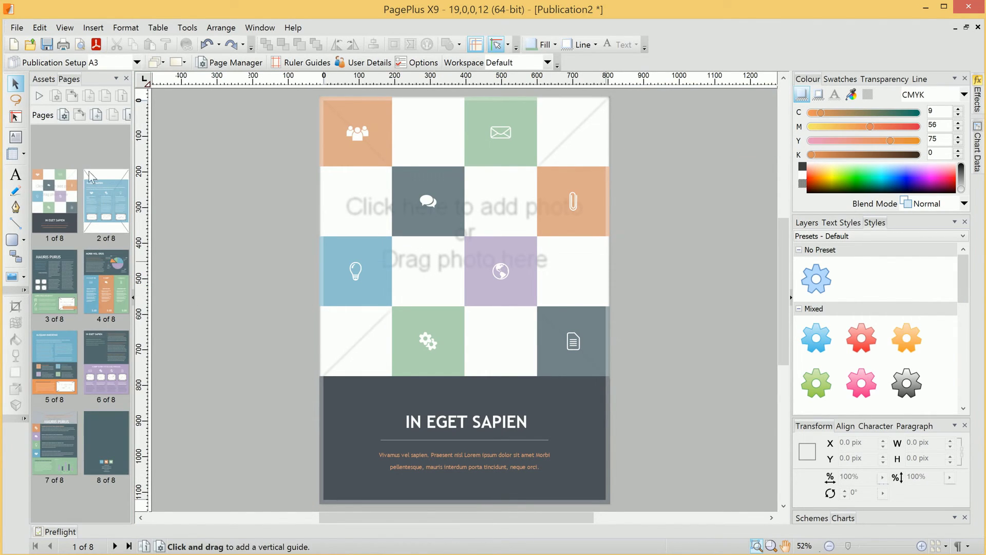
left_click(44, 78)
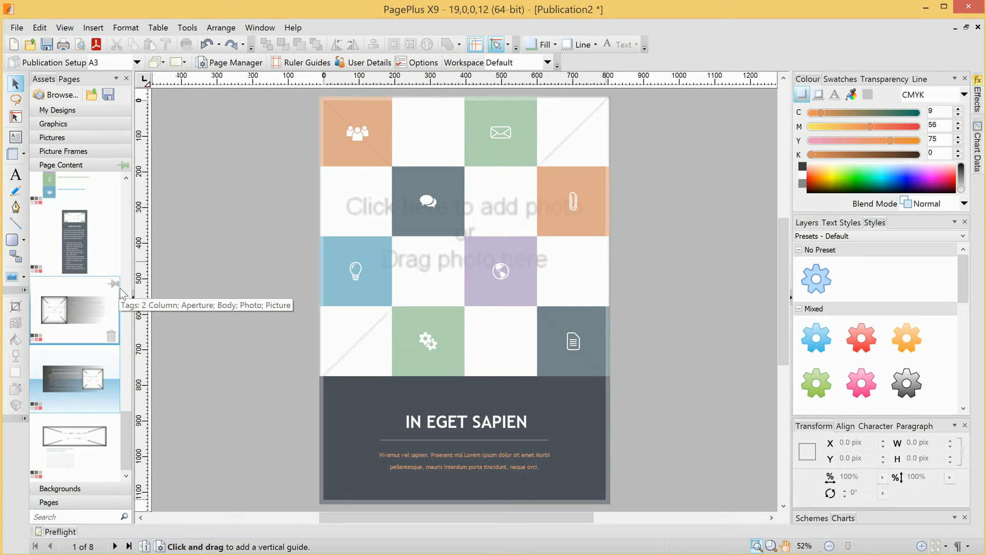
left_click_drag(875, 222, 589, 166)
left_click_drag(841, 224, 219, 140)
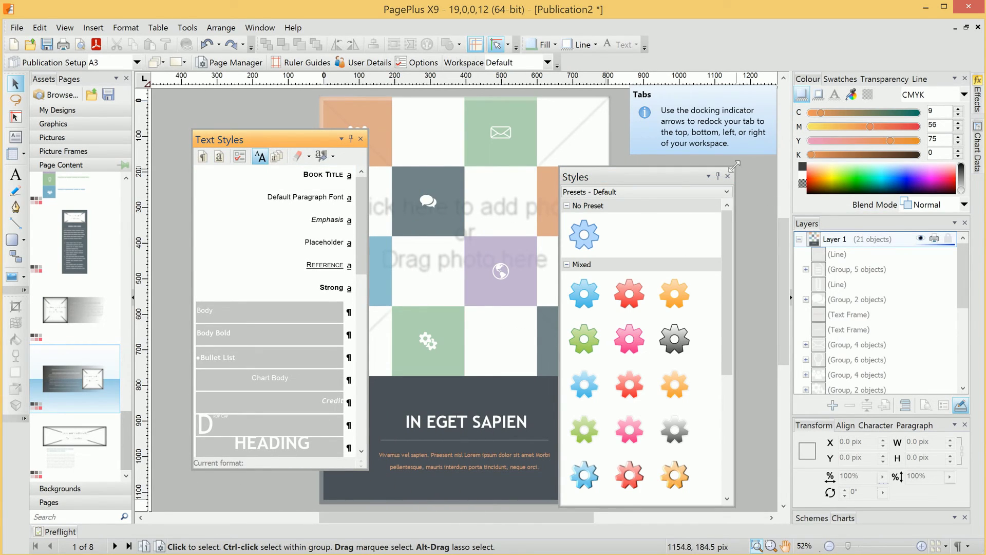
left_click_drag(735, 165, 709, 183)
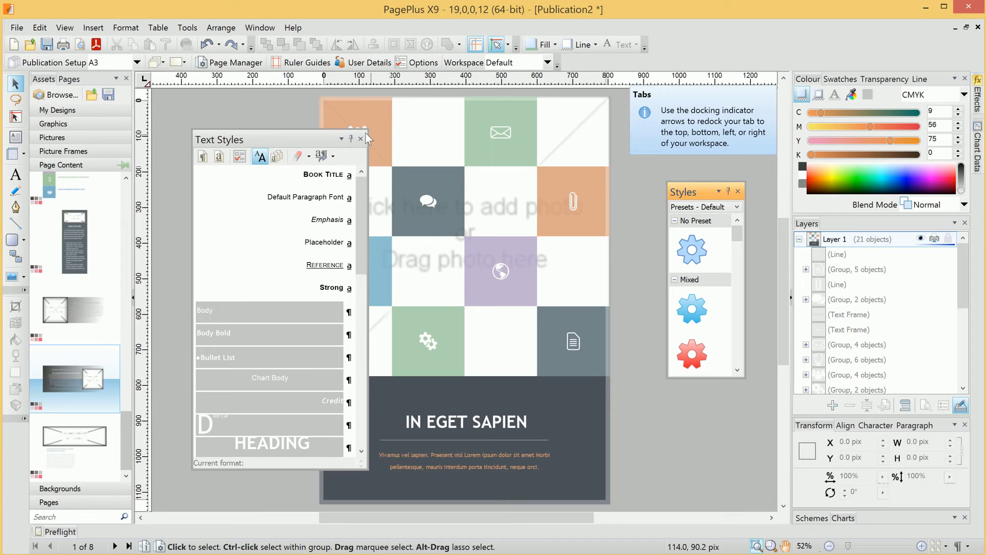
left_click_drag(365, 132, 344, 294)
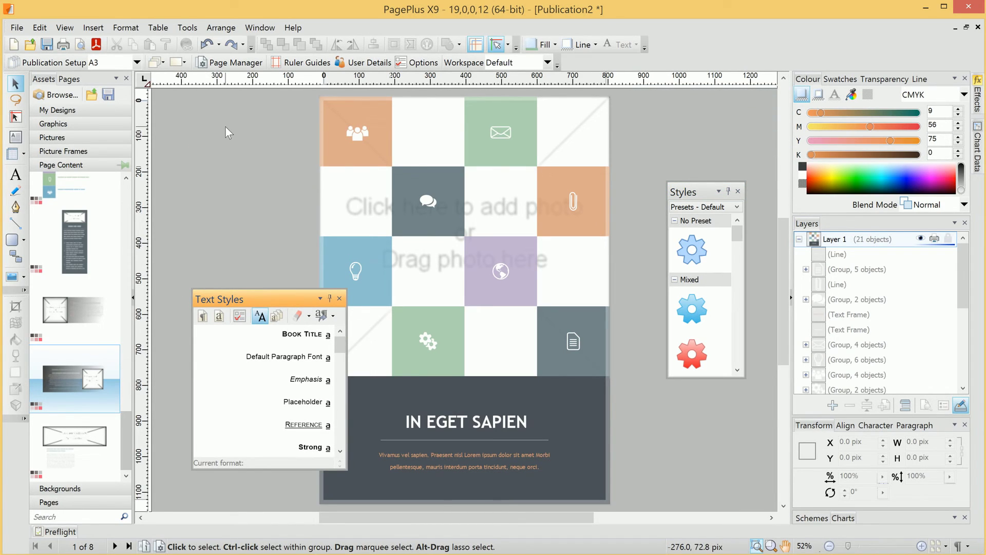
Step: Choose Default from the context toolbar's Workspace dropdown
left_click(538, 64)
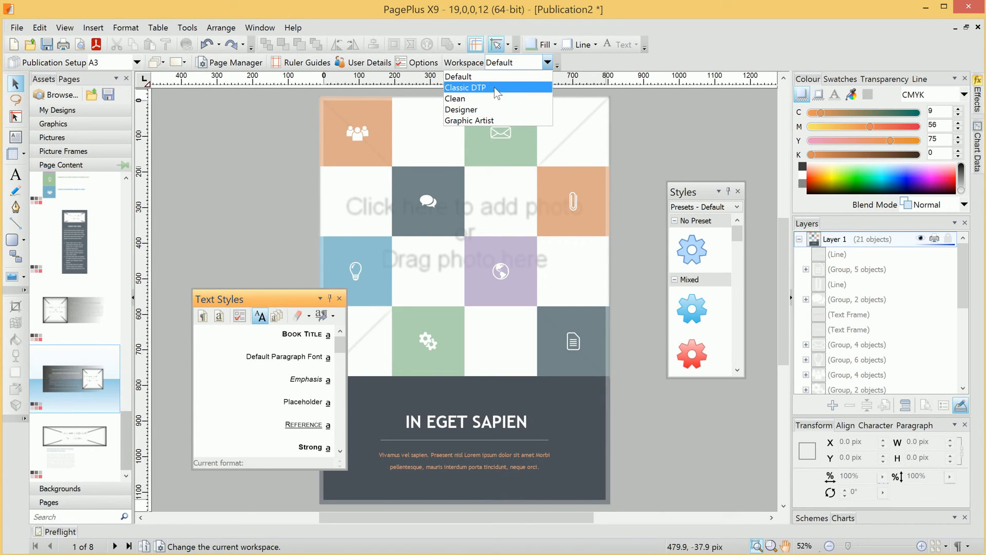
left_click(486, 77)
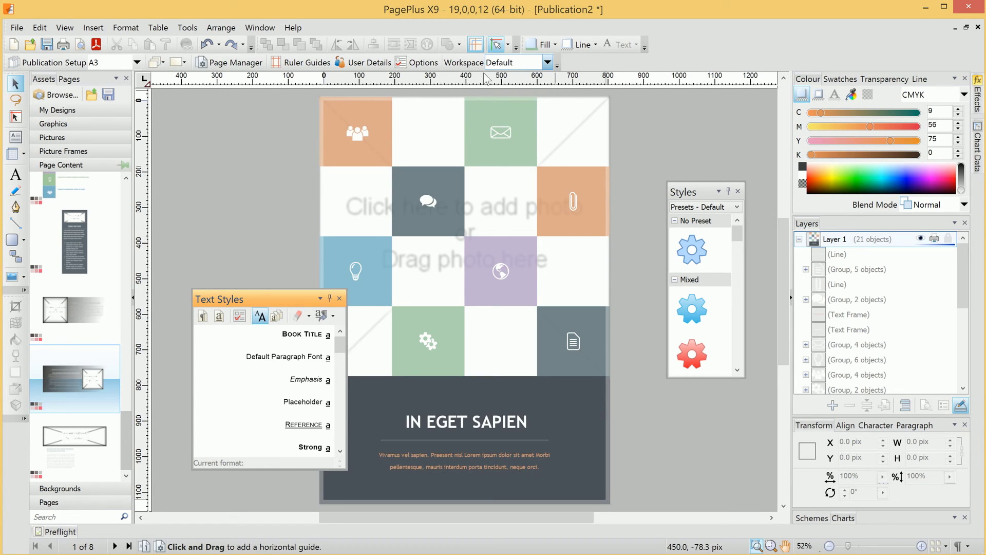